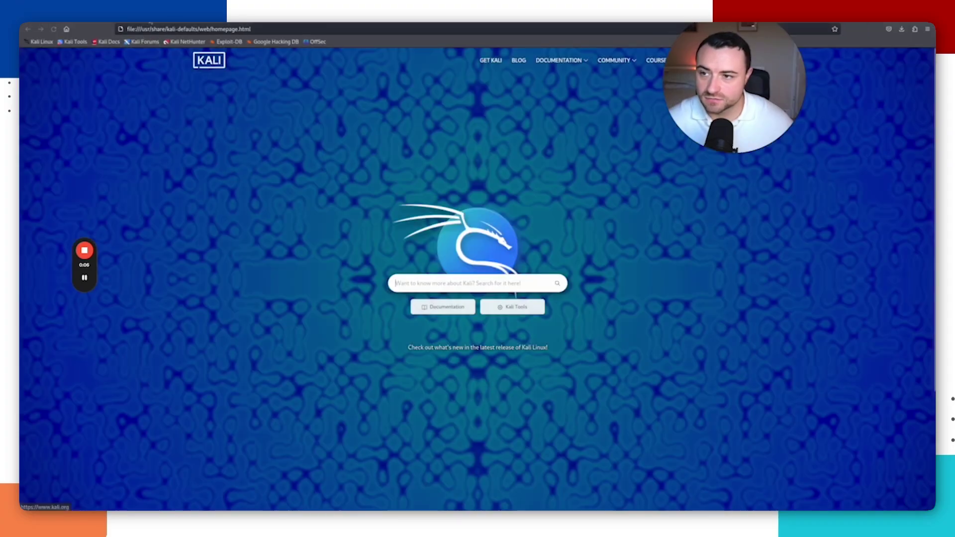
Step: Run a web search for 'phishing pot github' from the Firefox address bar
{"action": "left_click", "coordinate": [150, 26]}
{"action": "type", "text": "phishin"}
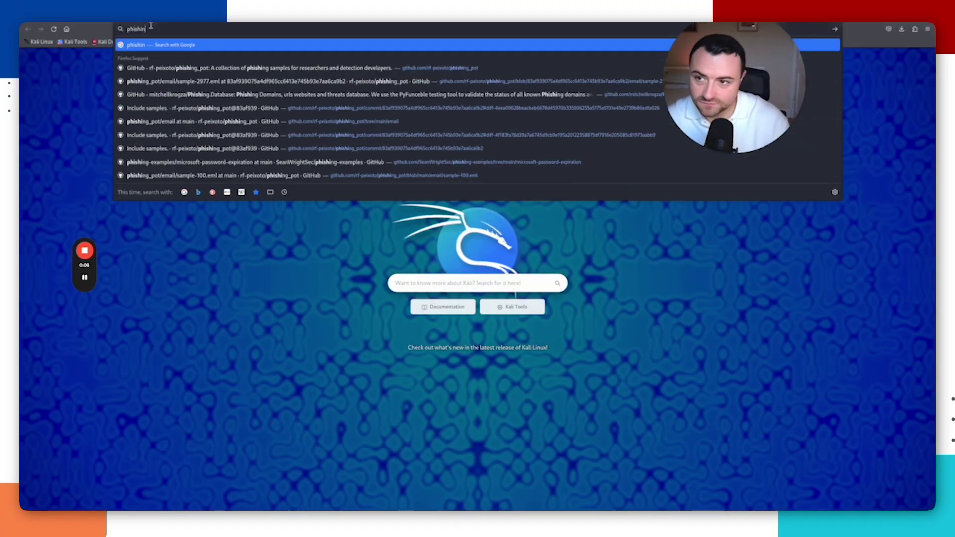
{"action": "type", "text": "g pot github"}
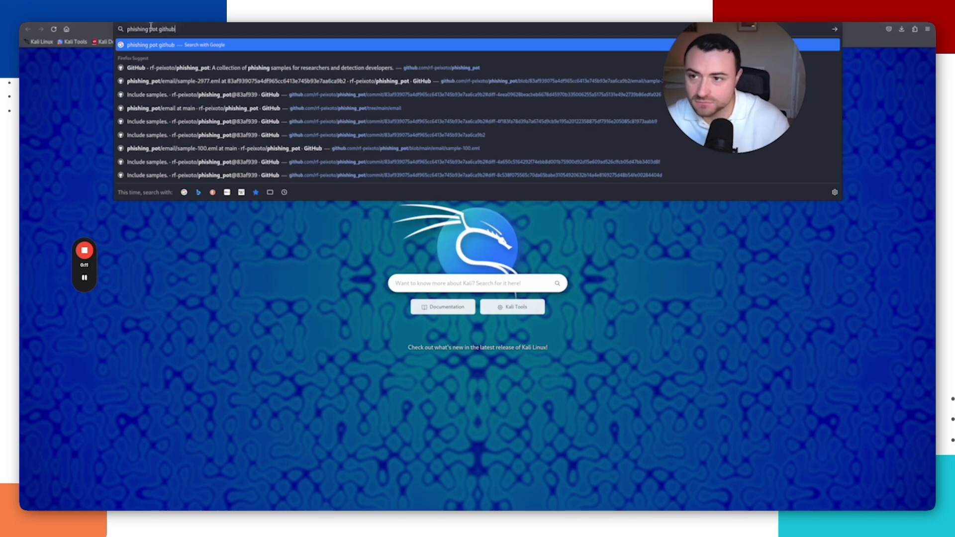
{"action": "key", "text": "Return"}
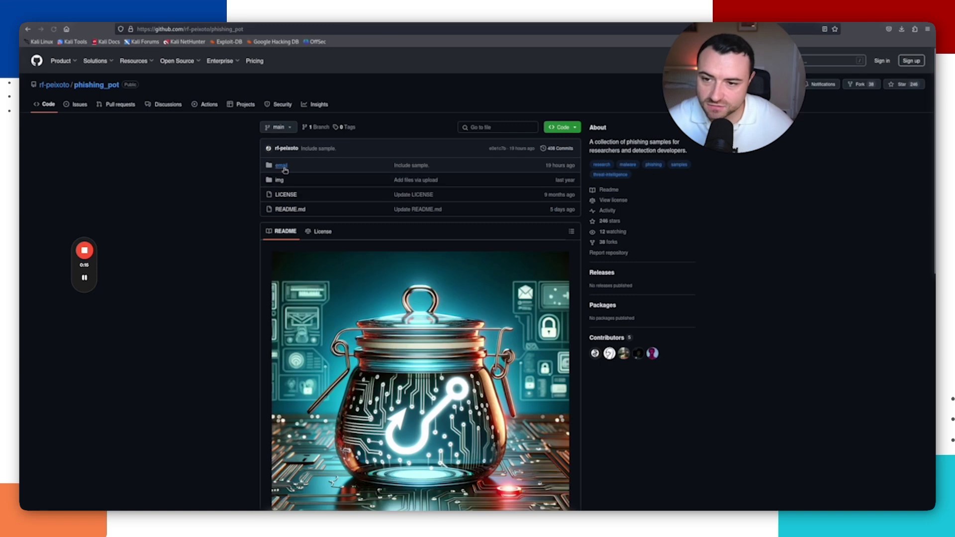
Step: Download the raw sample-1017.eml from the repo's email folder, then move to the Thunar desktop
{"action": "left_click", "coordinate": [282, 165]}
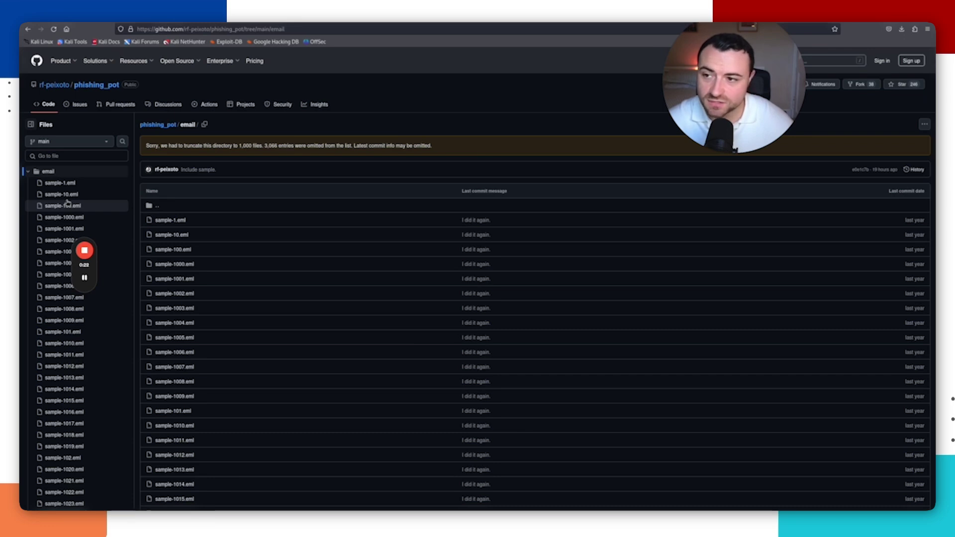
{"action": "scroll", "coordinate": [69, 206], "scroll_direction": "down", "scroll_amount": 5}
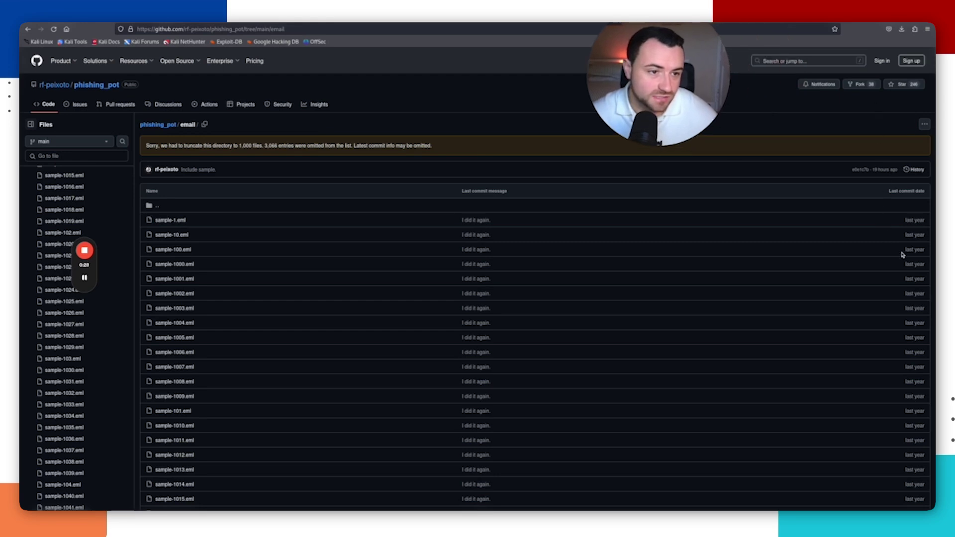
{"action": "double_click", "coordinate": [882, 204]}
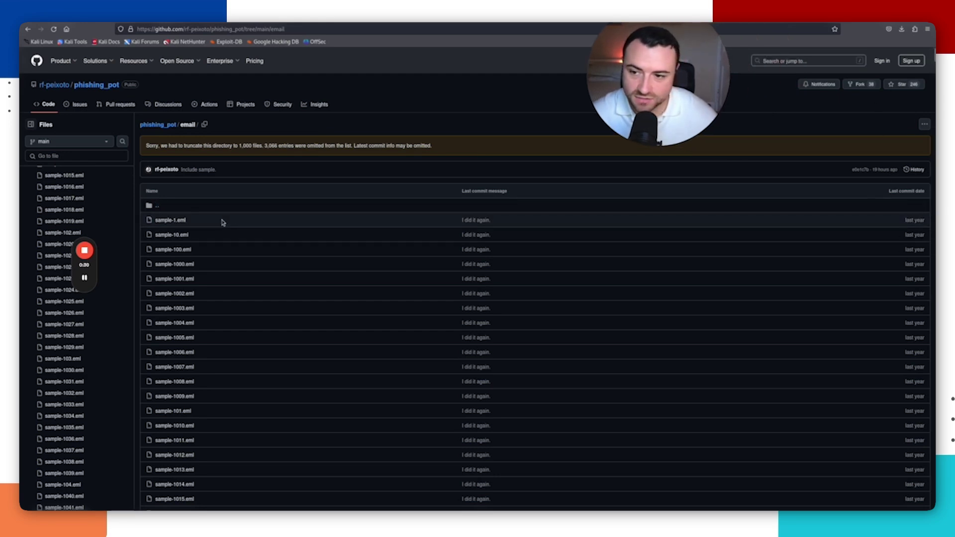
{"action": "left_click", "coordinate": [64, 198]}
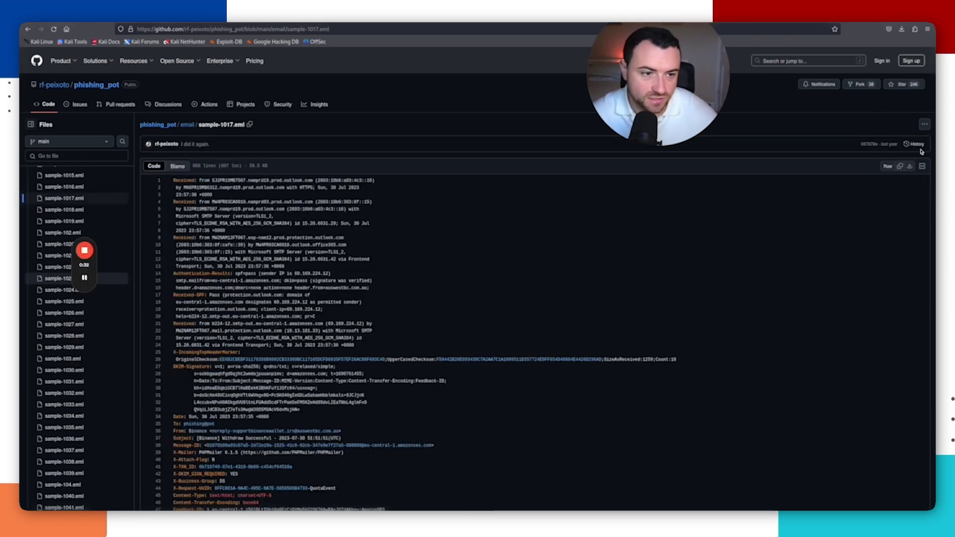
{"action": "left_click", "coordinate": [909, 168]}
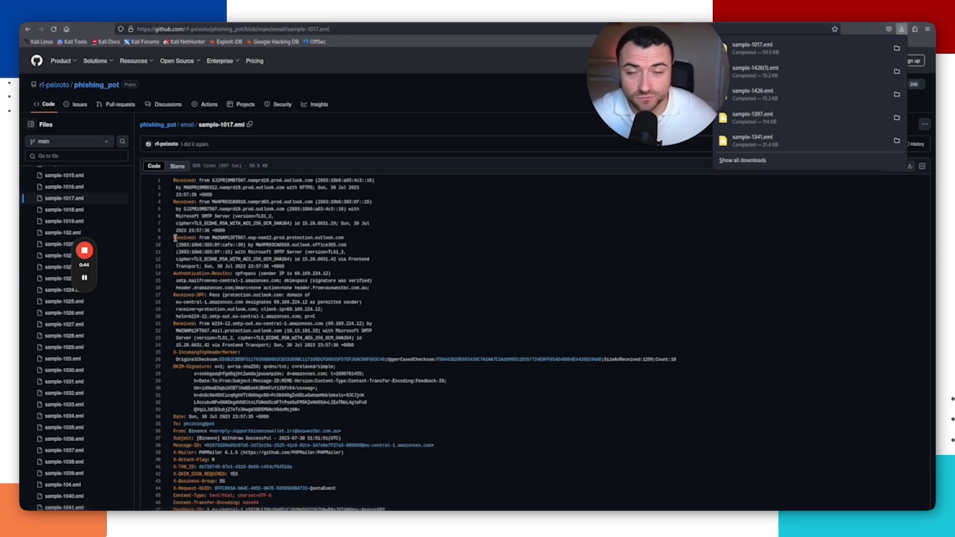
{"action": "key", "text": "ctrl+alt+Right"}
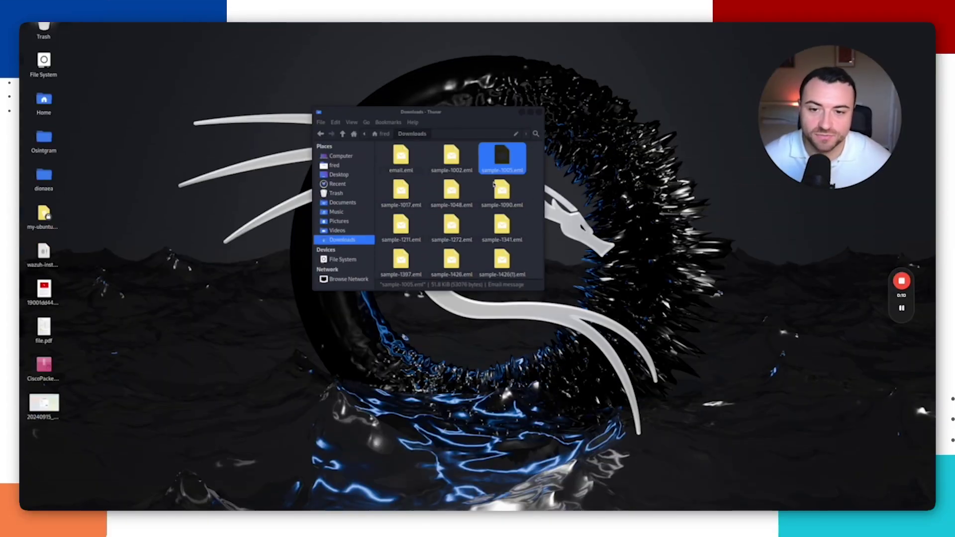
Step: Show the context menu for sample-1002.eml in the Downloads folder
{"action": "right_click", "coordinate": [455, 159]}
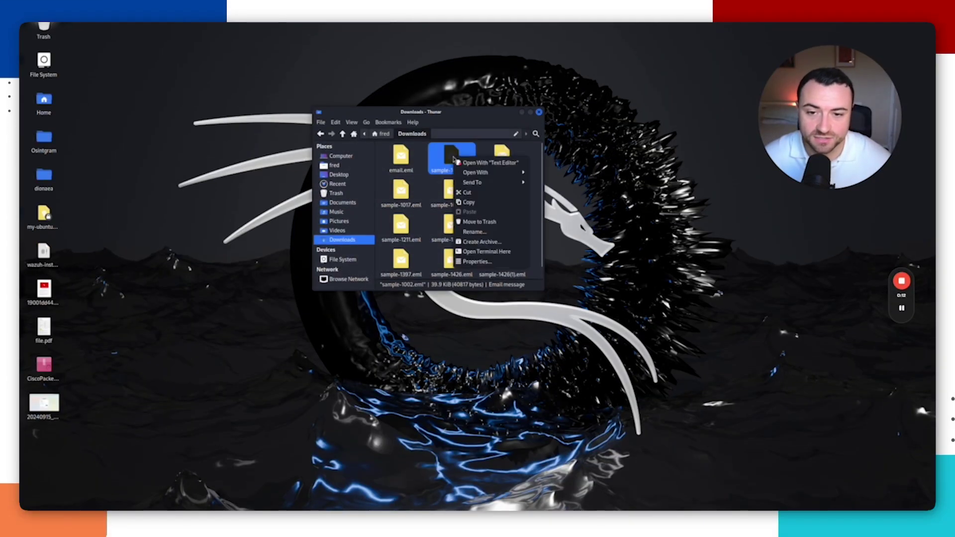
Step: View sample-1002.eml's Coinbase alert in Thunderbird, close it, then open email.eml
{"action": "mouse_move", "coordinate": [475, 172]}
{"action": "left_click", "coordinate": [557, 172]}
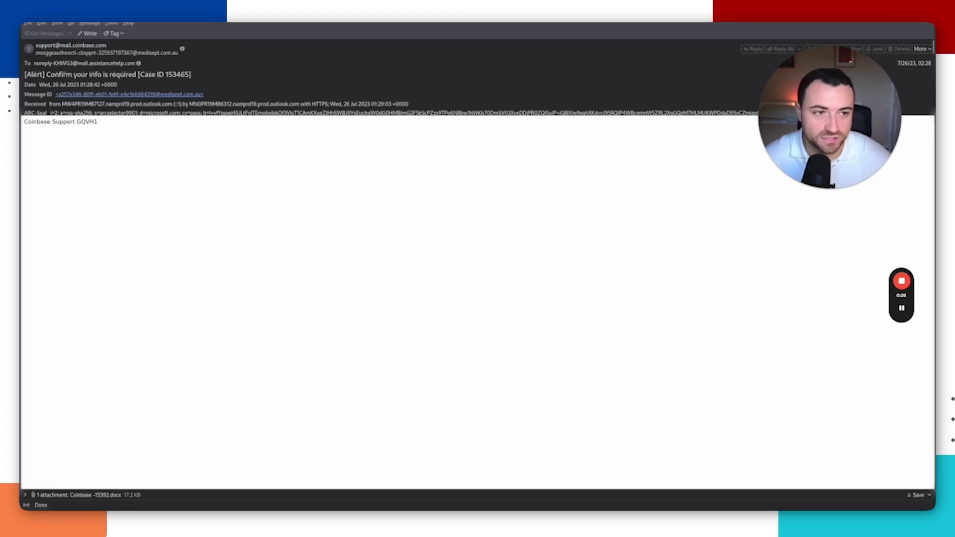
{"action": "key", "text": "ctrl+w"}
{"action": "double_click", "coordinate": [396, 158]}
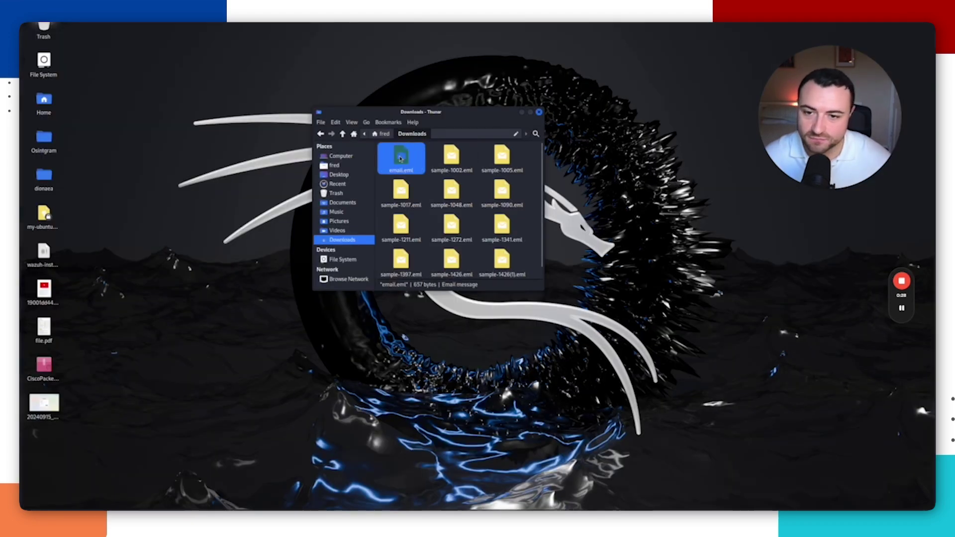
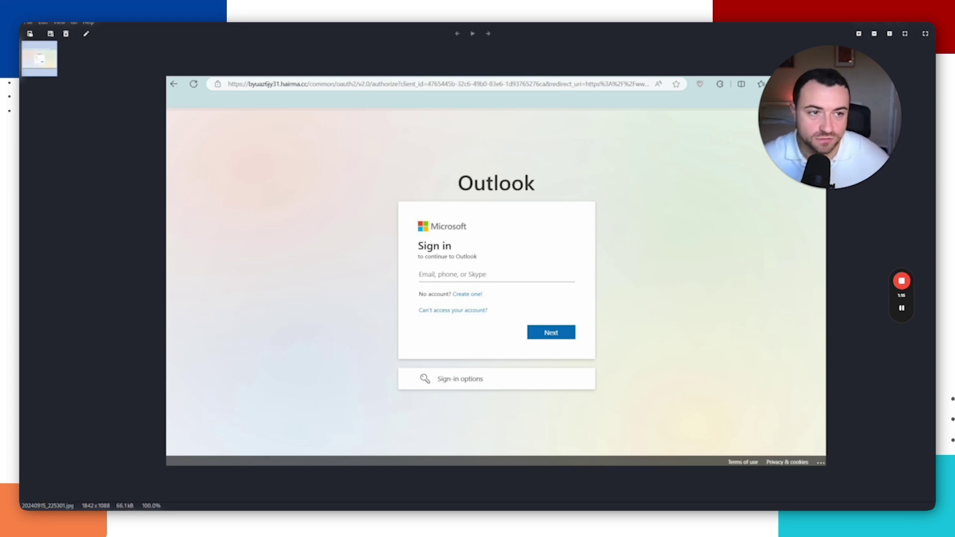
Step: Close the fake Outlook sign-in screenshot in Ristretto with Ctrl+W to reveal the Downloads folder
{"action": "key", "text": "ctrl+w"}
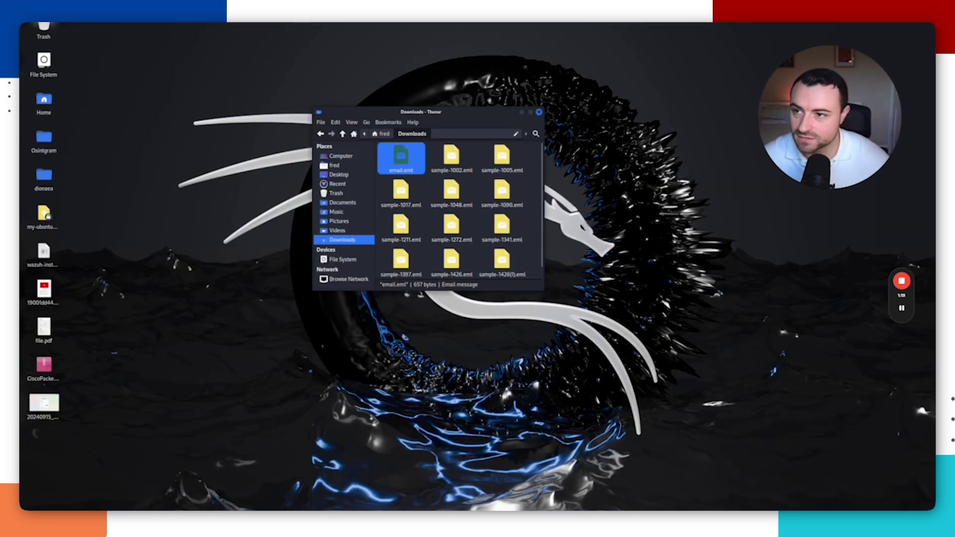
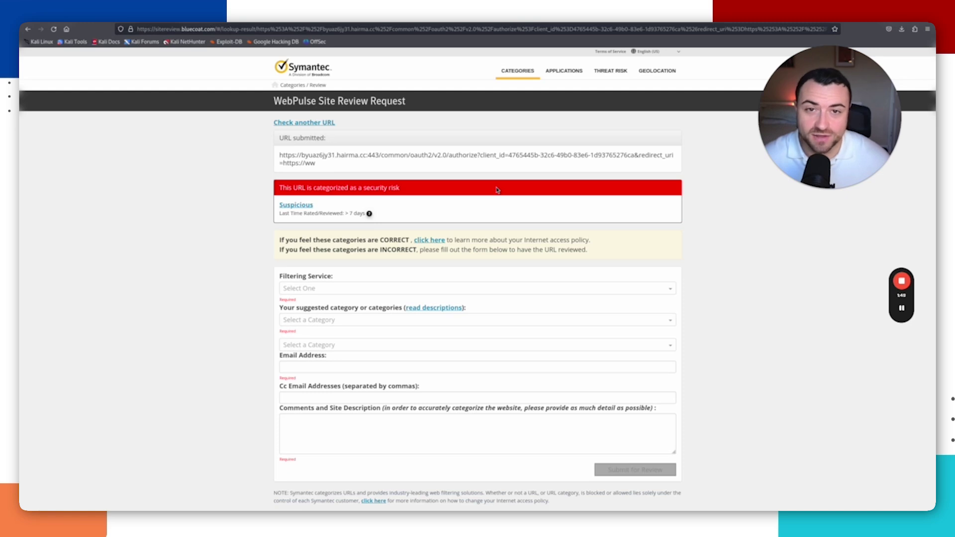
{"action": "mouse_move", "coordinate": [903, 310]}
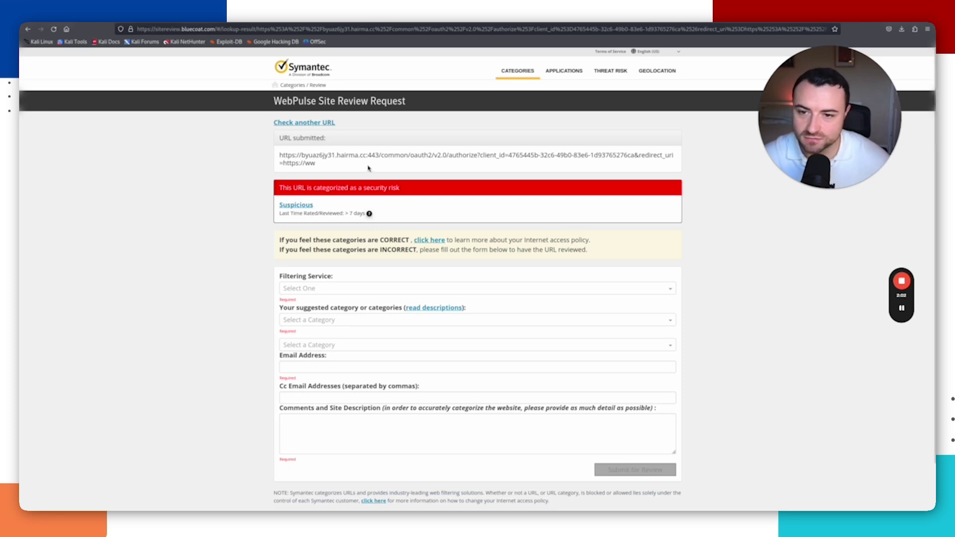
{"action": "left_click_drag", "start_coordinate": [366, 155], "coordinate": [279, 160]}
{"action": "key", "text": "ctrl+c"}
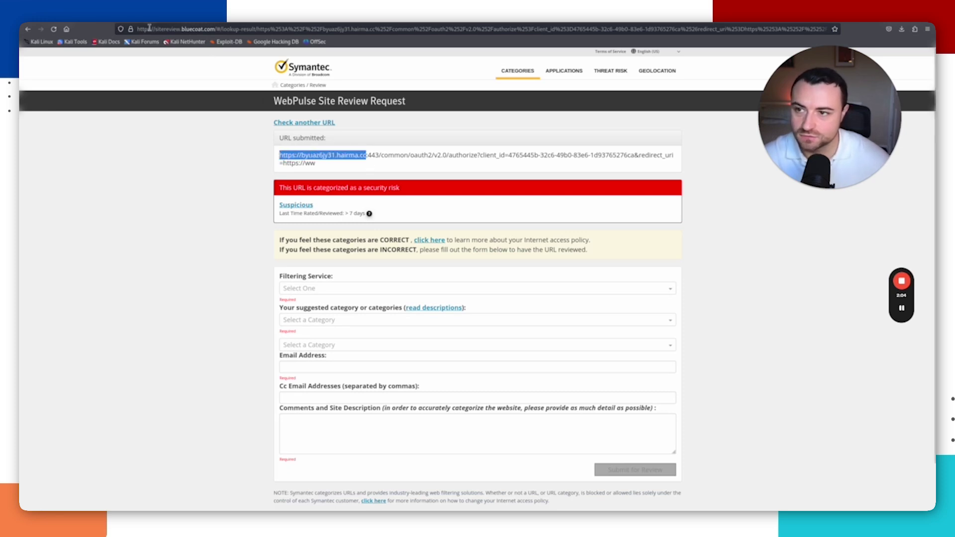
Step: Run a urlscan.io Public Scan on the hairma.cc domain, then open sample-1002.eml in a text editor
{"action": "key", "text": "ctrl+t"}
{"action": "type", "text": "urlscan.io"}
{"action": "key", "text": "Return"}
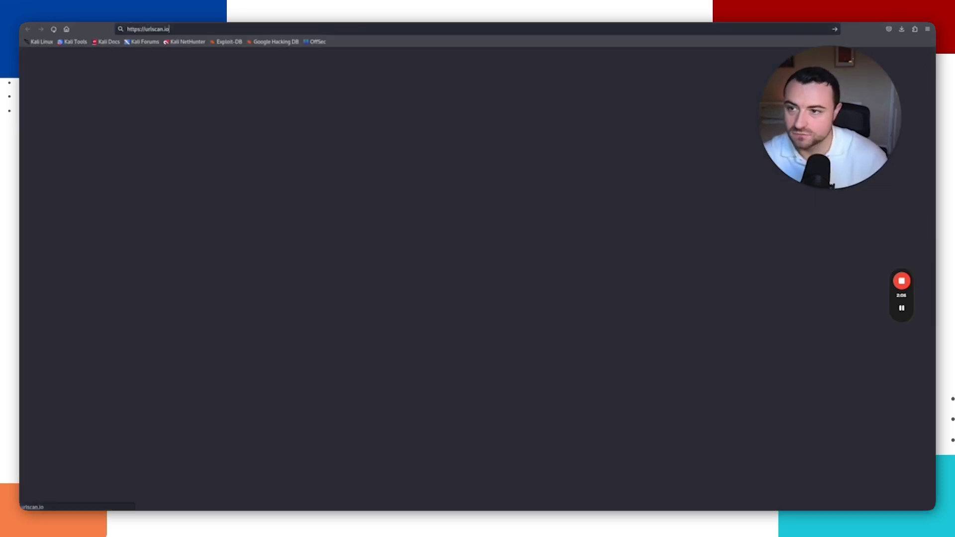
{"action": "left_click", "coordinate": [352, 123]}
{"action": "key", "text": "ctrl+v"}
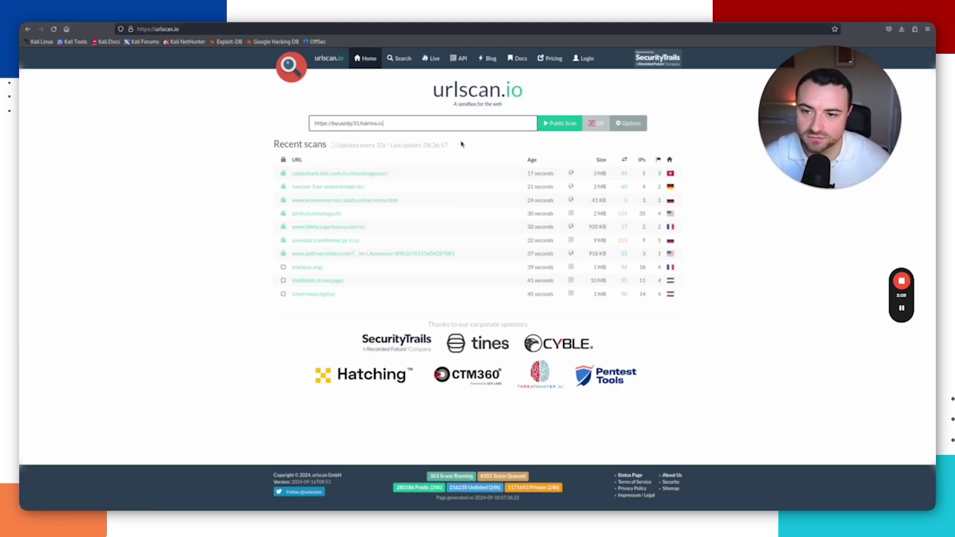
{"action": "left_click", "coordinate": [551, 125]}
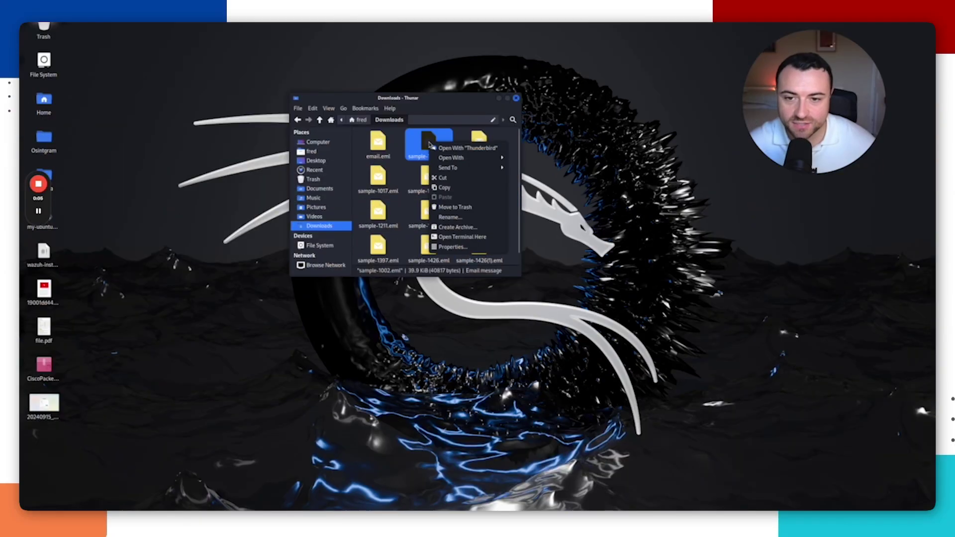
{"action": "mouse_move", "coordinate": [452, 158]}
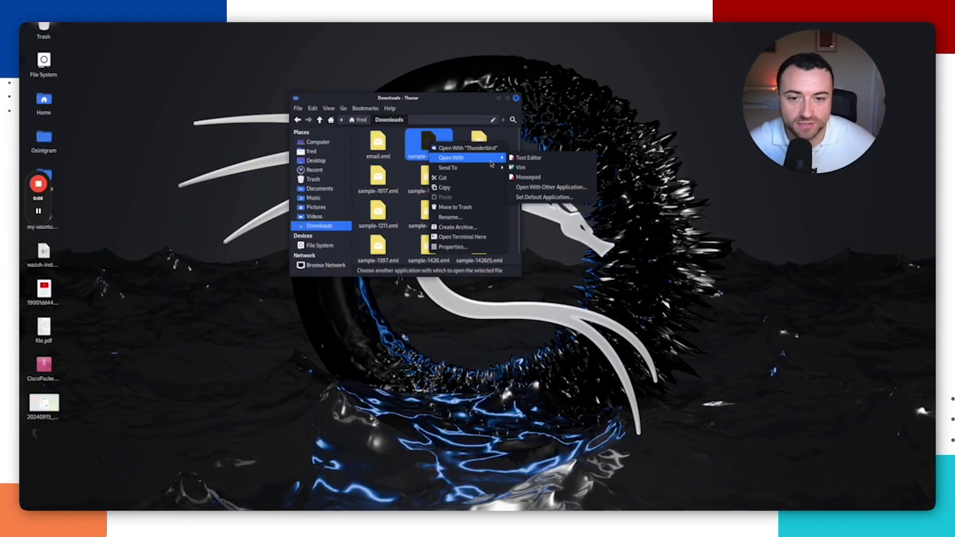
{"action": "left_click", "coordinate": [542, 162]}
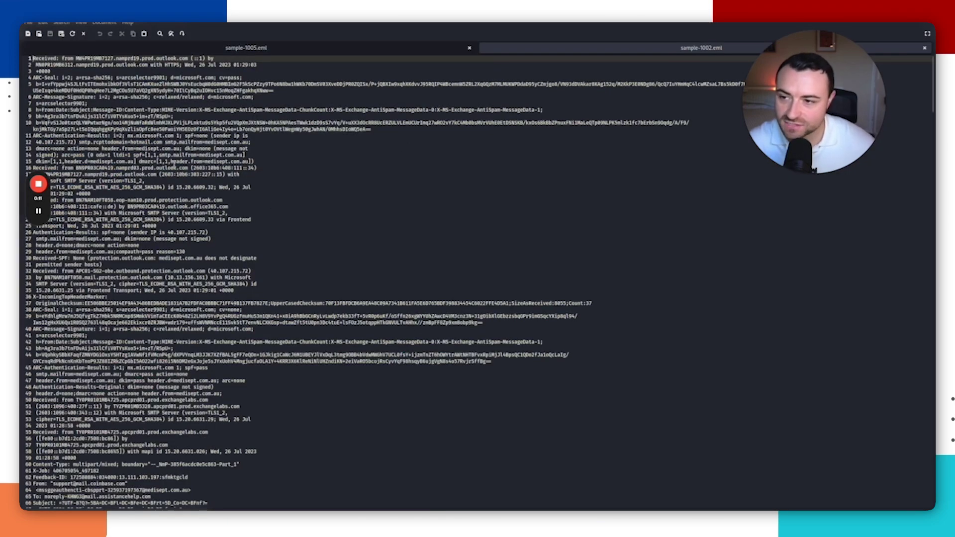
Step: Search the email source for 'return' and resize Mousepad to sit over Thunderbird
{"action": "mouse_move", "coordinate": [39, 212]}
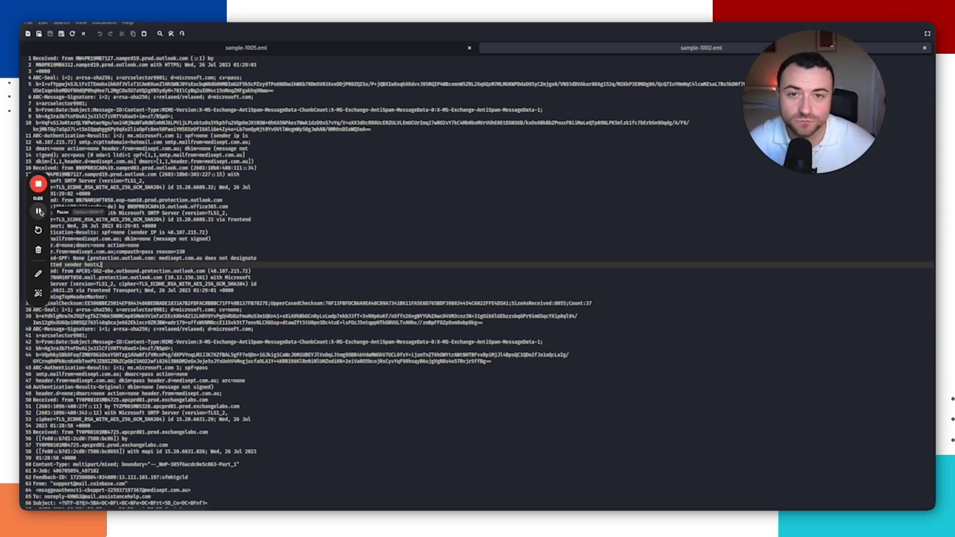
{"action": "left_click", "coordinate": [40, 211]}
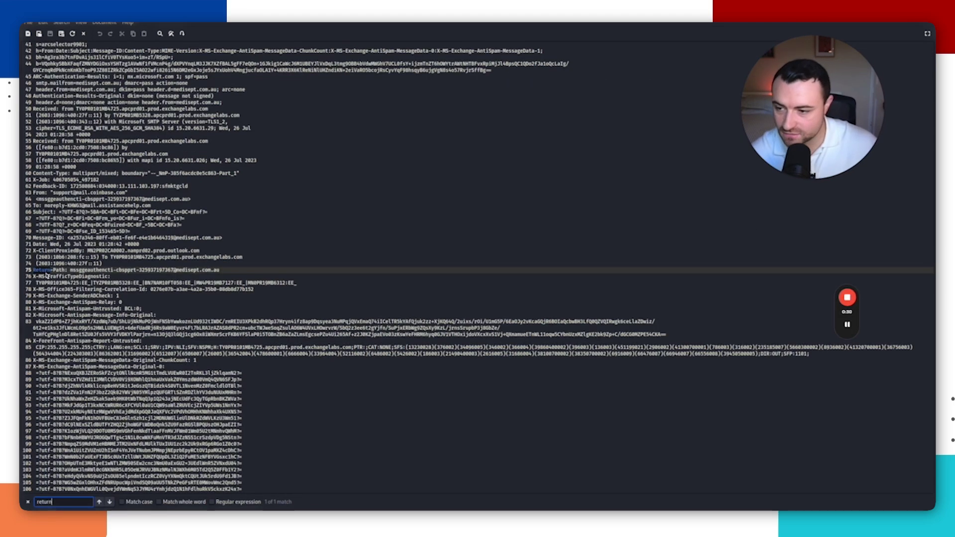
{"action": "mouse_move", "coordinate": [848, 326]}
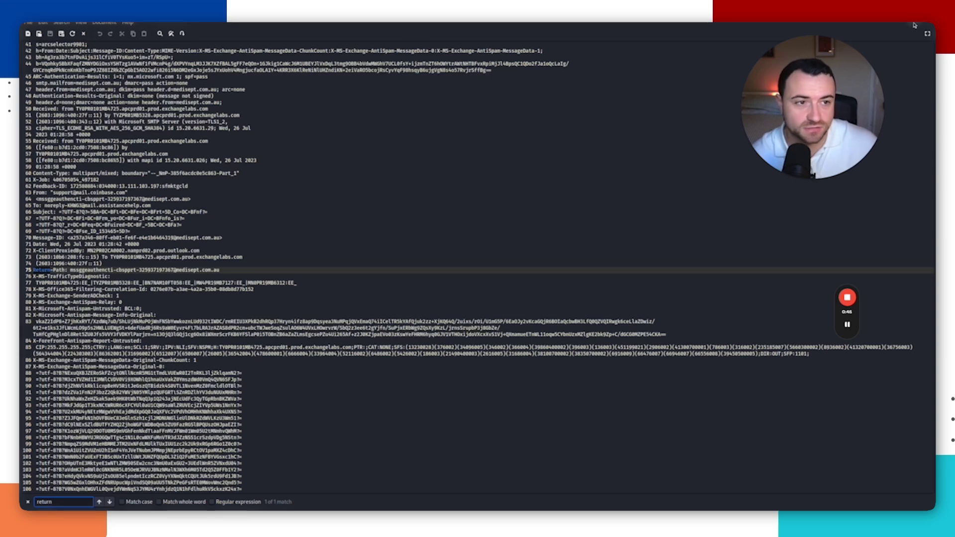
{"action": "left_click_drag", "start_coordinate": [587, 34], "coordinate": [587, 78]}
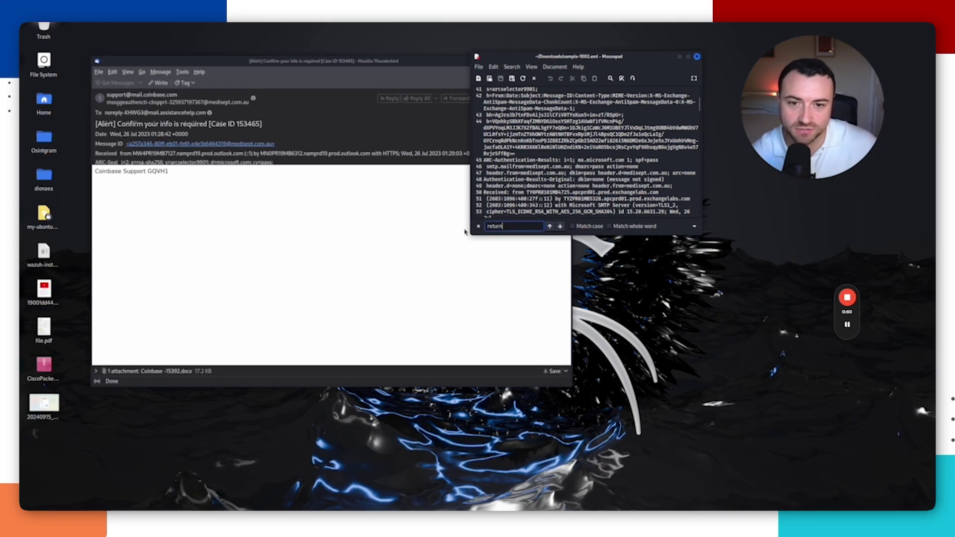
Step: Jump to the Return-Path match and compare it with the sender shown in Thunderbird
{"action": "key", "text": "Return"}
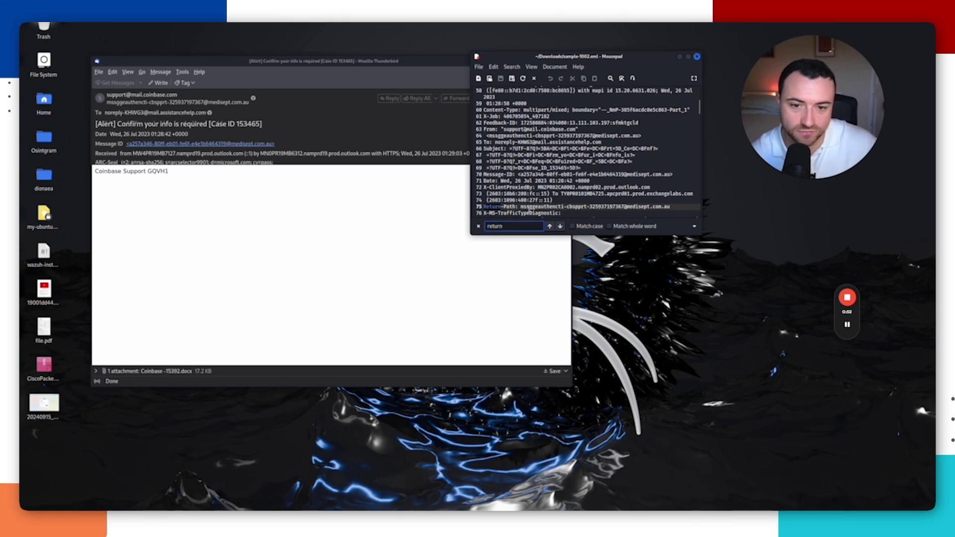
{"action": "left_click", "coordinate": [124, 100]}
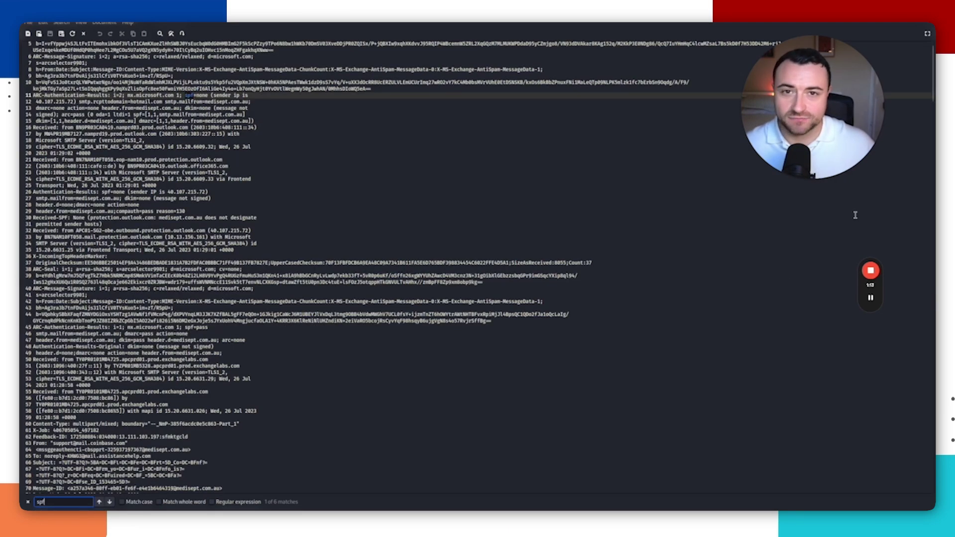
Step: Copy sender IP 40.107.215.72 from the spf=none line, then launch a new Firefox window
{"action": "double_click", "coordinate": [189, 95]}
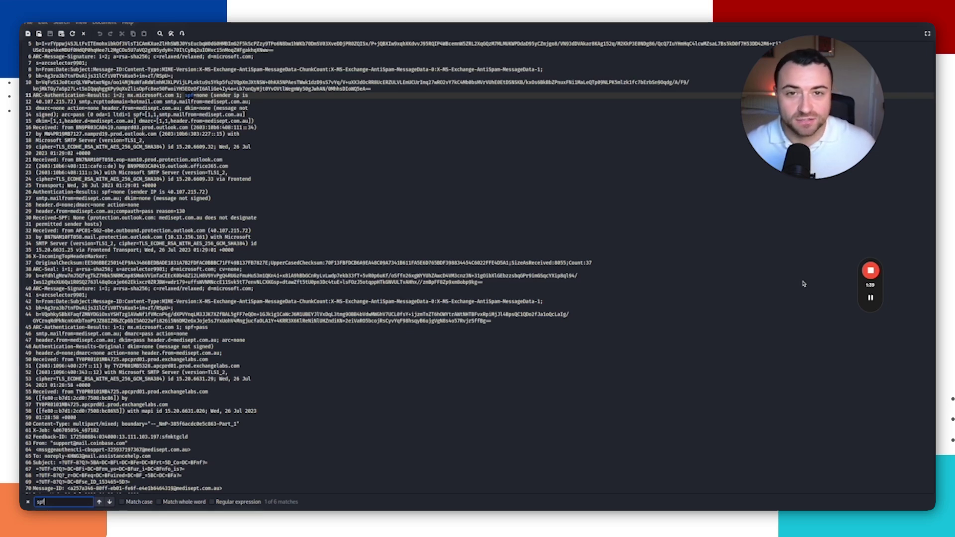
{"action": "left_click", "coordinate": [230, 102]}
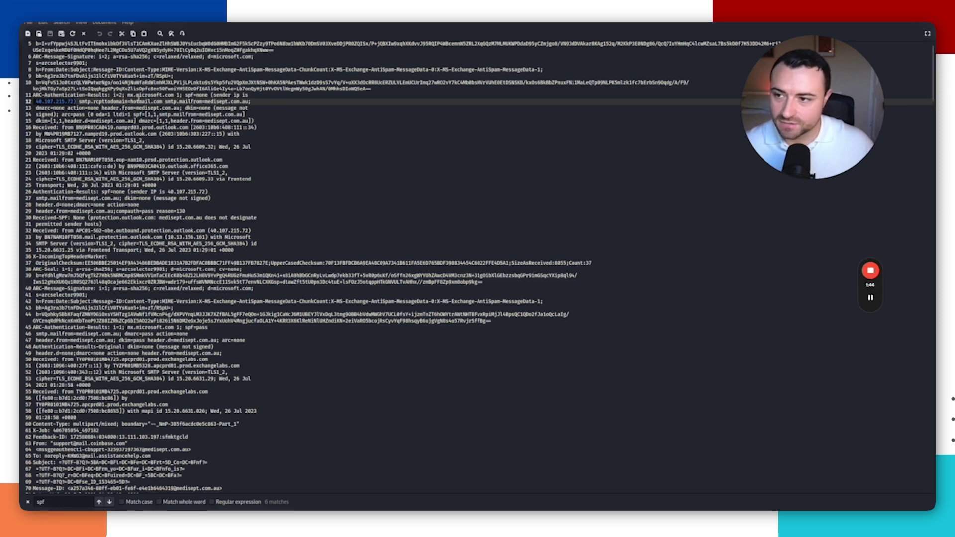
{"action": "left_click_drag", "start_coordinate": [76, 102], "coordinate": [36, 102]}
{"action": "right_click", "coordinate": [44, 104]}
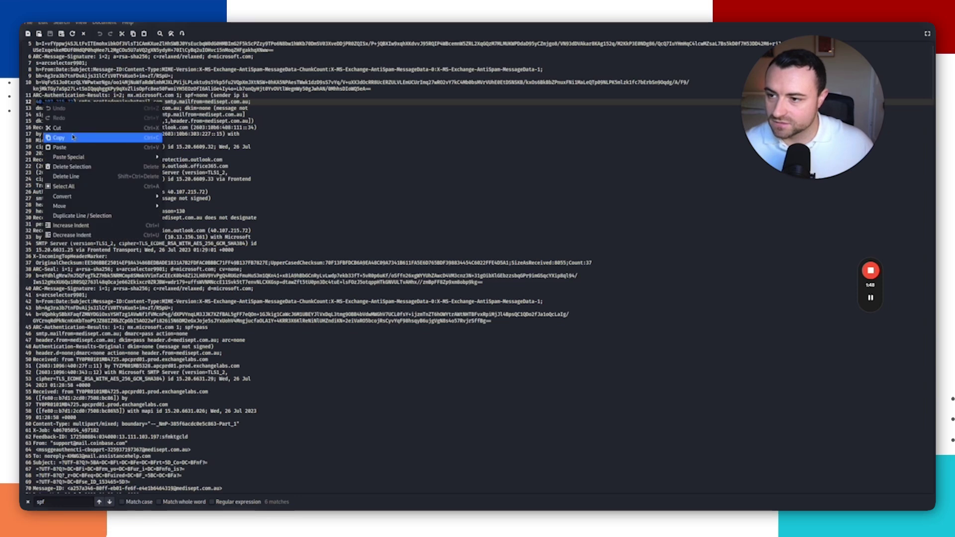
{"action": "left_click", "coordinate": [73, 138]}
{"action": "left_click", "coordinate": [145, 23]}
{"action": "left_click", "coordinate": [146, 51]}
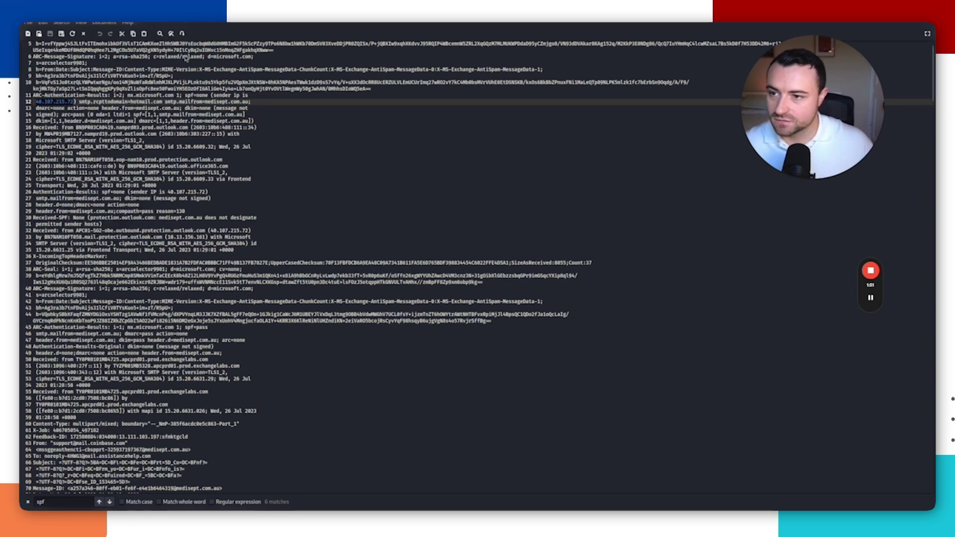
Step: Search the web for abuseipdb and go to the AbuseIPDB site
{"action": "left_click", "coordinate": [190, 30]}
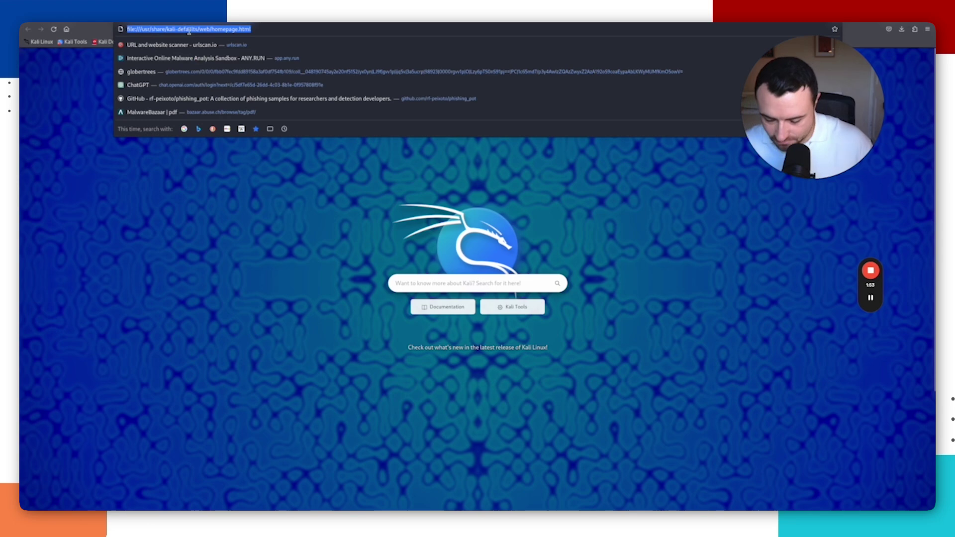
{"action": "type", "text": "abuseipdb"}
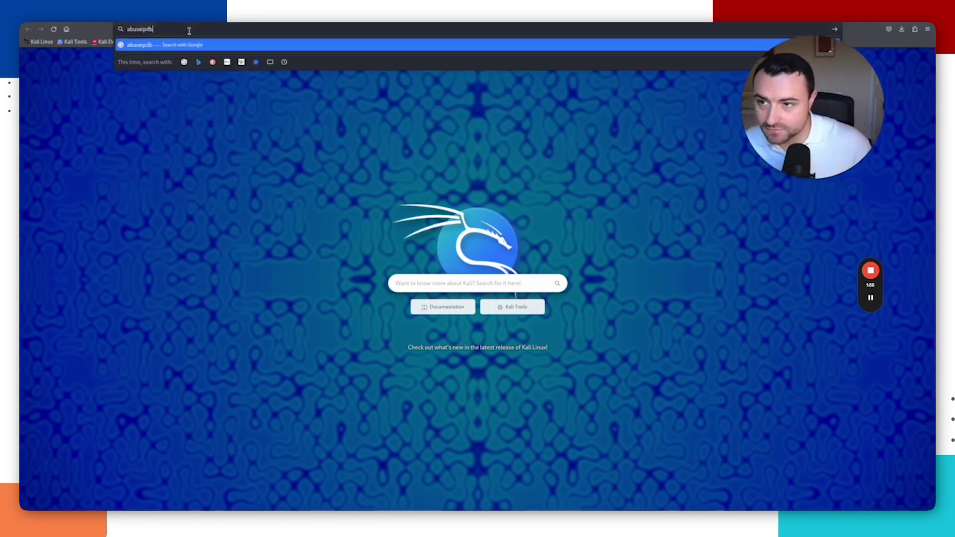
{"action": "key", "text": "Return"}
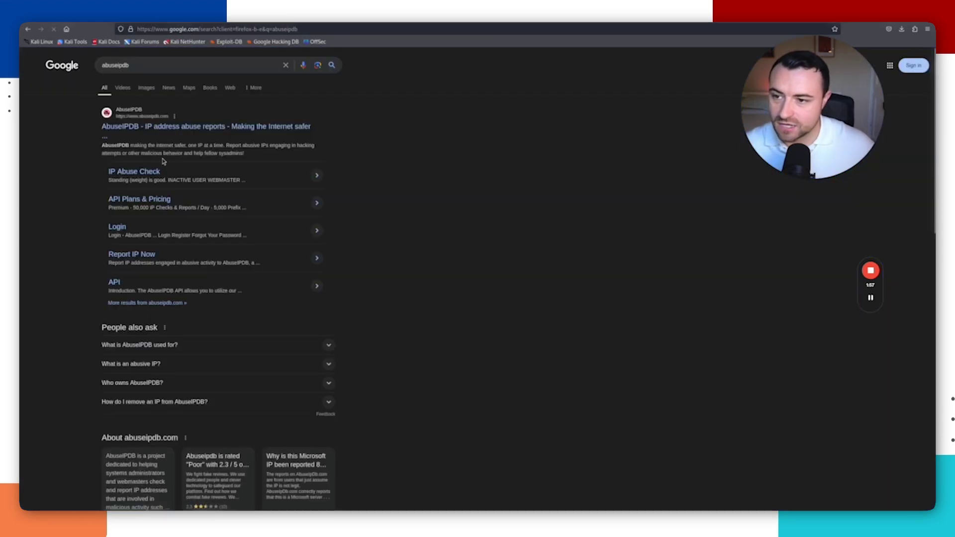
{"action": "left_click", "coordinate": [162, 126]}
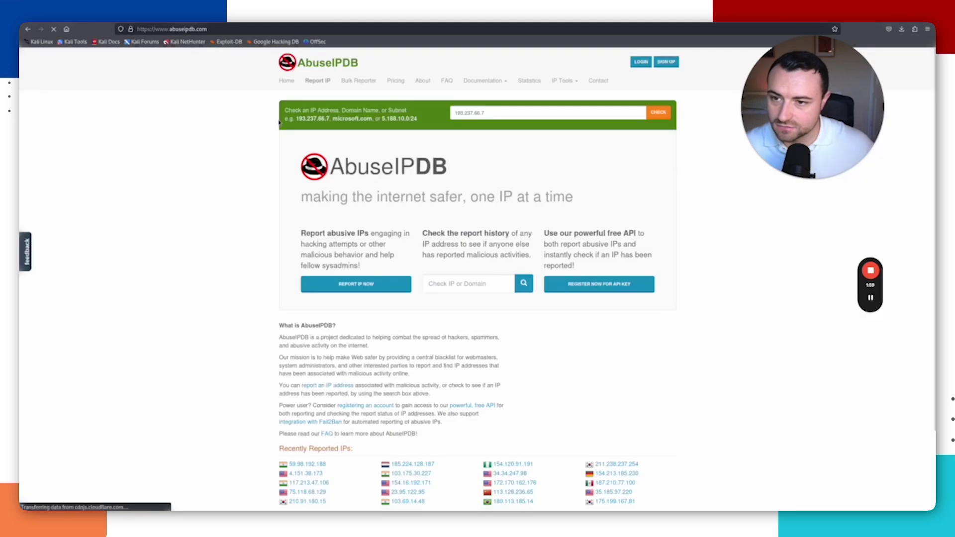
Step: Check 40.107.215.72: 7 reports, 0% abuse confidence, Microsoft Corporation in Singapore
{"action": "left_click", "coordinate": [514, 112]}
{"action": "key", "text": "ctrl+v"}
{"action": "left_click", "coordinate": [658, 113]}
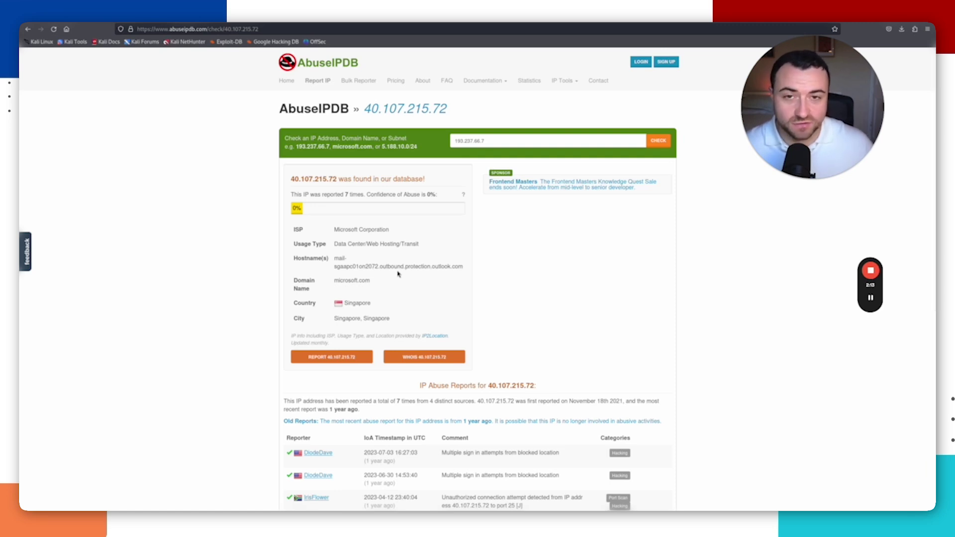
{"action": "mouse_move", "coordinate": [870, 298]}
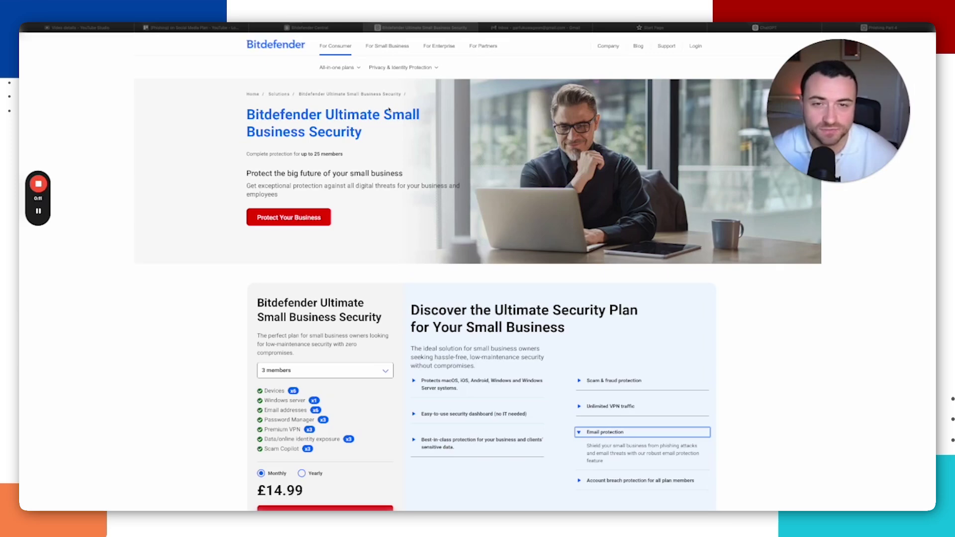
{"action": "scroll", "coordinate": [500, 172], "scroll_direction": "down", "scroll_amount": 1}
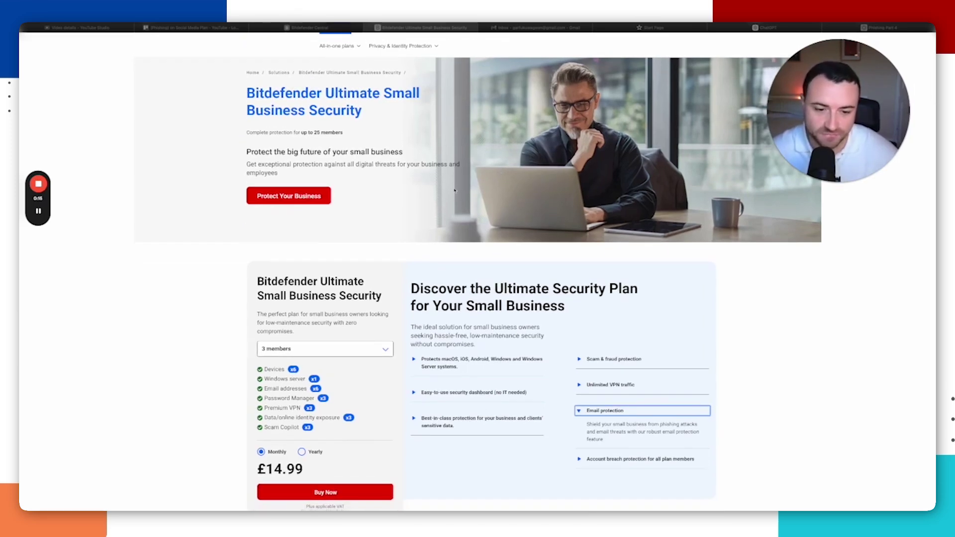
{"action": "scroll", "coordinate": [378, 214], "scroll_direction": "down", "scroll_amount": 2}
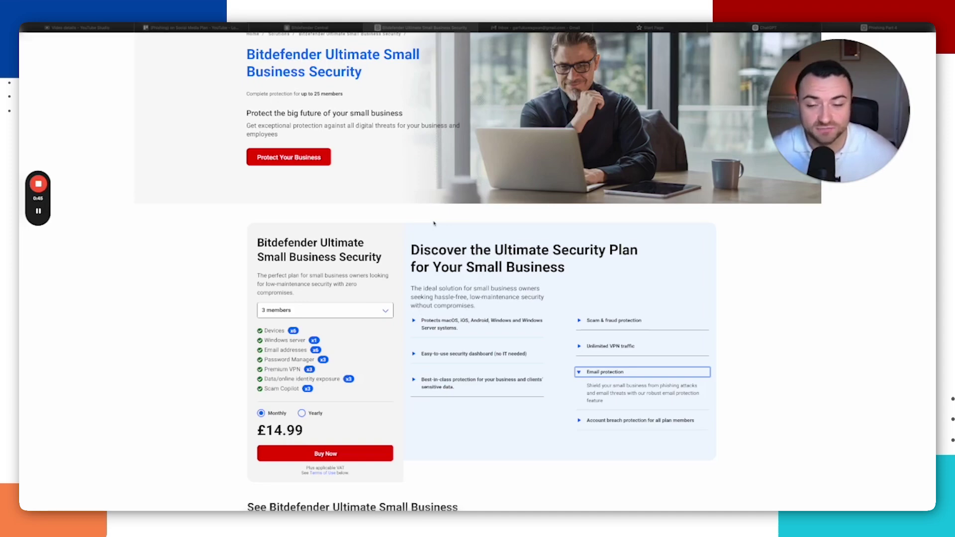
{"action": "scroll", "coordinate": [434, 224], "scroll_direction": "up", "scroll_amount": 1}
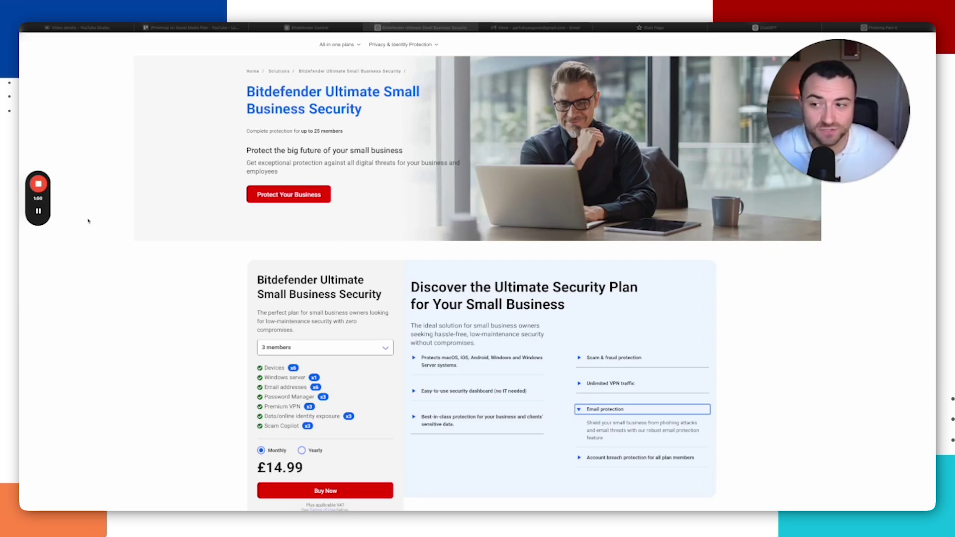
{"action": "mouse_move", "coordinate": [40, 214]}
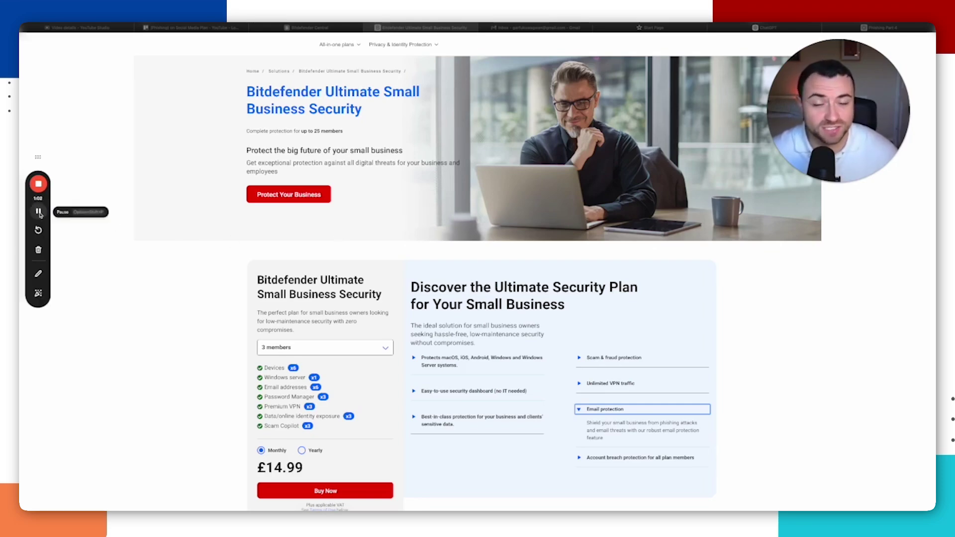
{"action": "scroll", "coordinate": [619, 357], "scroll_direction": "down", "scroll_amount": 2}
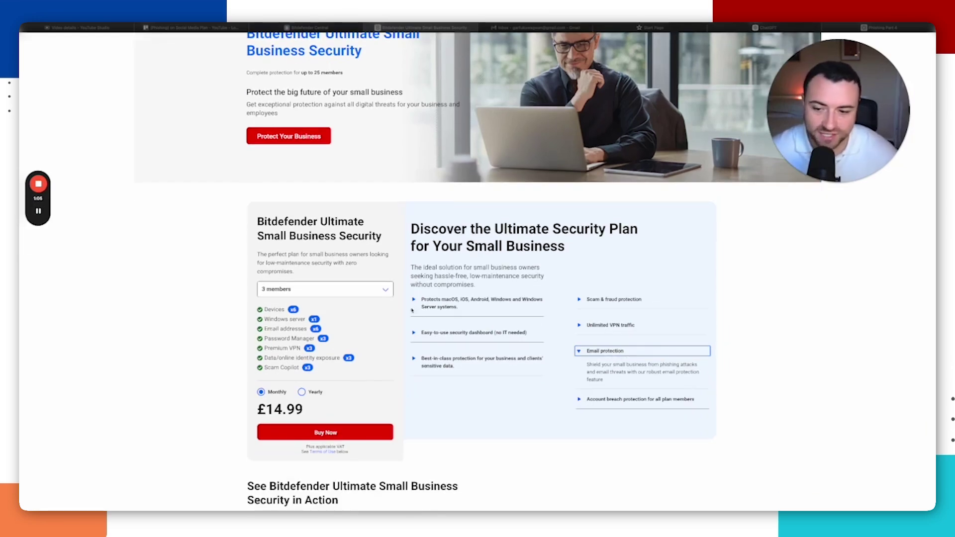
{"action": "scroll", "coordinate": [342, 260], "scroll_direction": "down", "scroll_amount": 2}
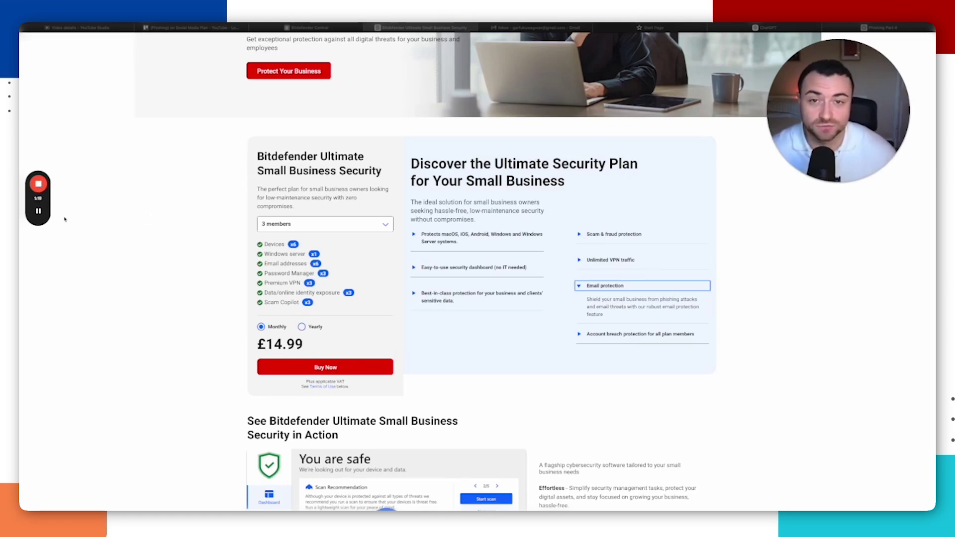
{"action": "scroll", "coordinate": [326, 437], "scroll_direction": "up", "scroll_amount": 1}
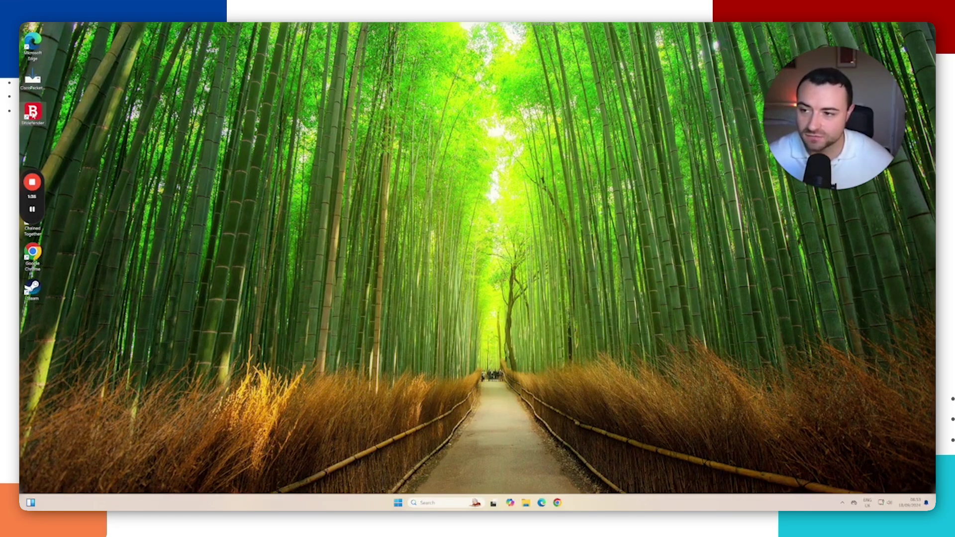
Step: In Bitdefender Security, start Email Protection setup and sign in with the Google Account
{"action": "double_click", "coordinate": [33, 113]}
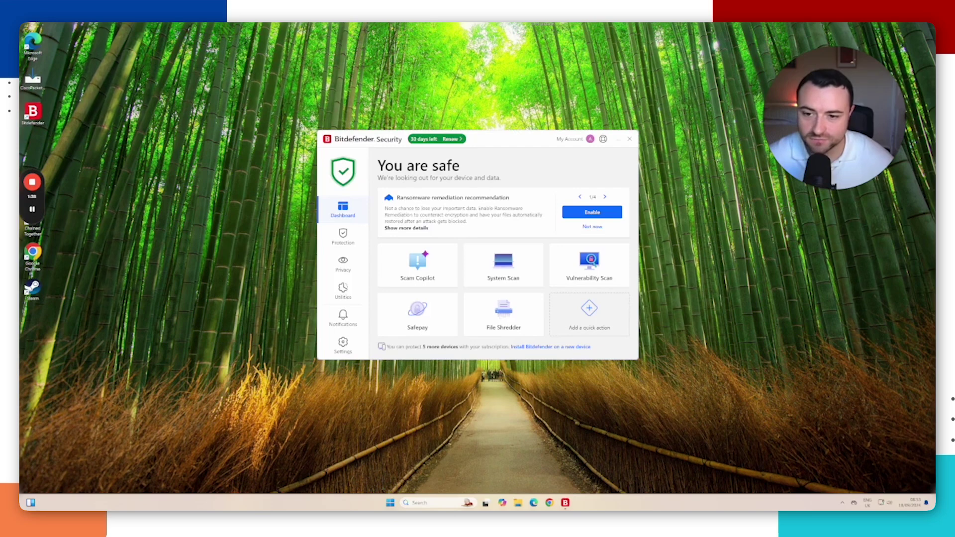
{"action": "left_click", "coordinate": [344, 238]}
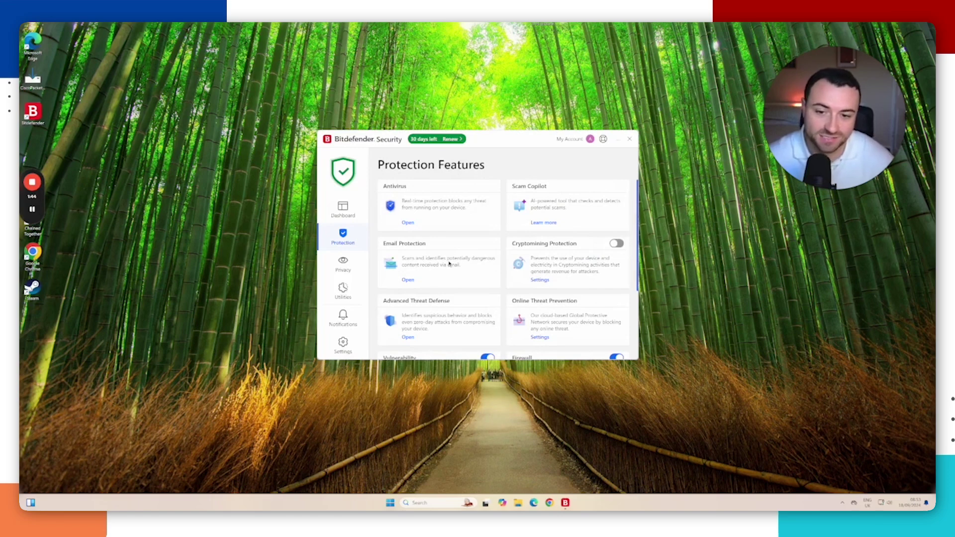
{"action": "left_click", "coordinate": [409, 281]}
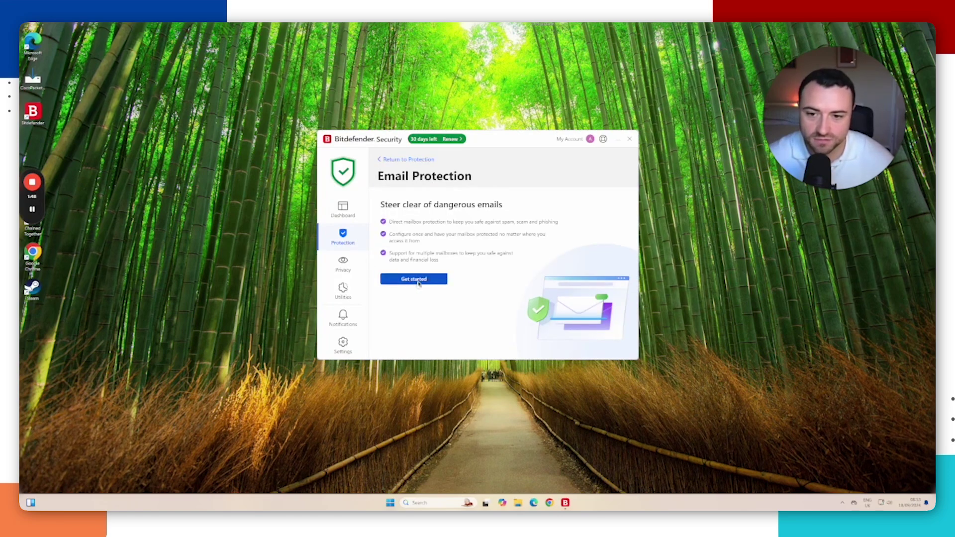
{"action": "left_click", "coordinate": [421, 280]}
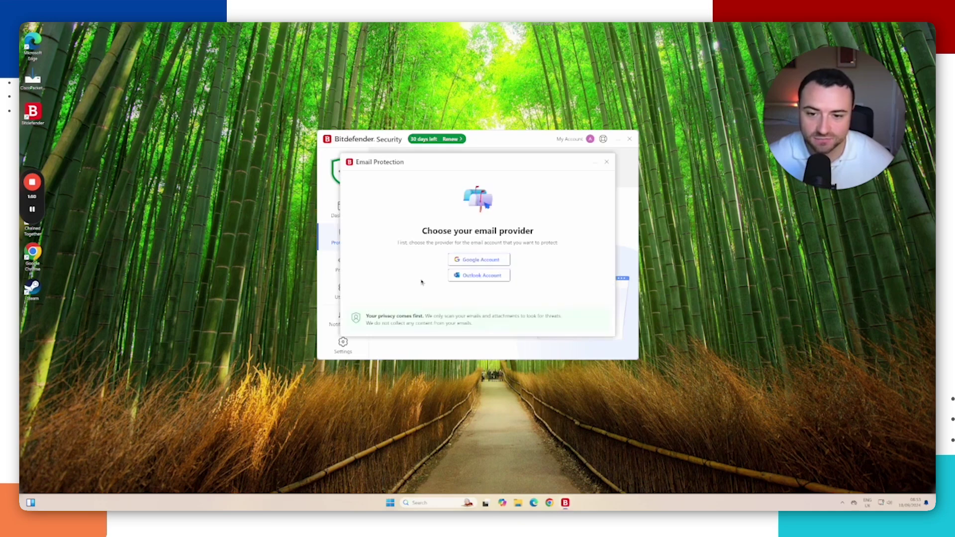
{"action": "left_click", "coordinate": [488, 260]}
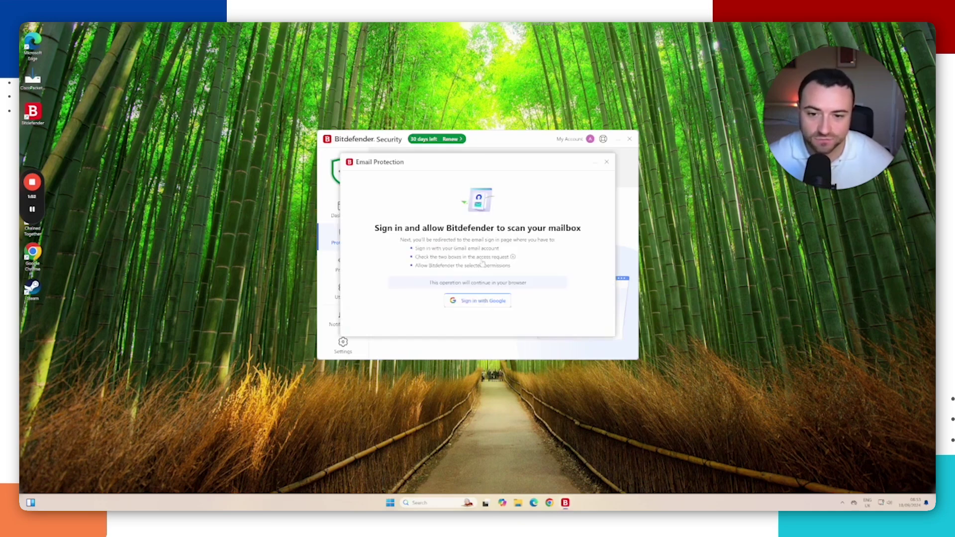
{"action": "left_click", "coordinate": [477, 301]}
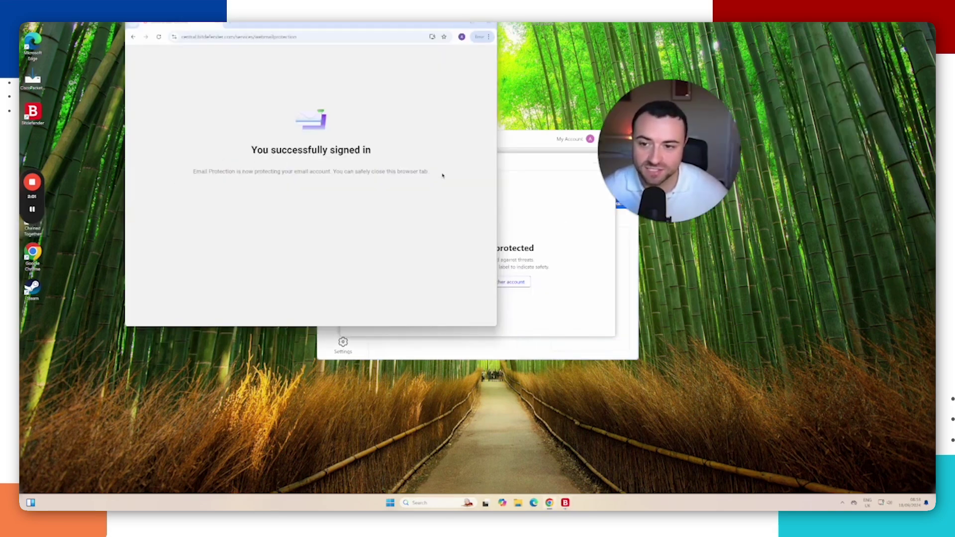
Step: Close the sign-in confirmation window and review the protected mail account's options
{"action": "left_click_drag", "start_coordinate": [363, 29], "coordinate": [334, 28]}
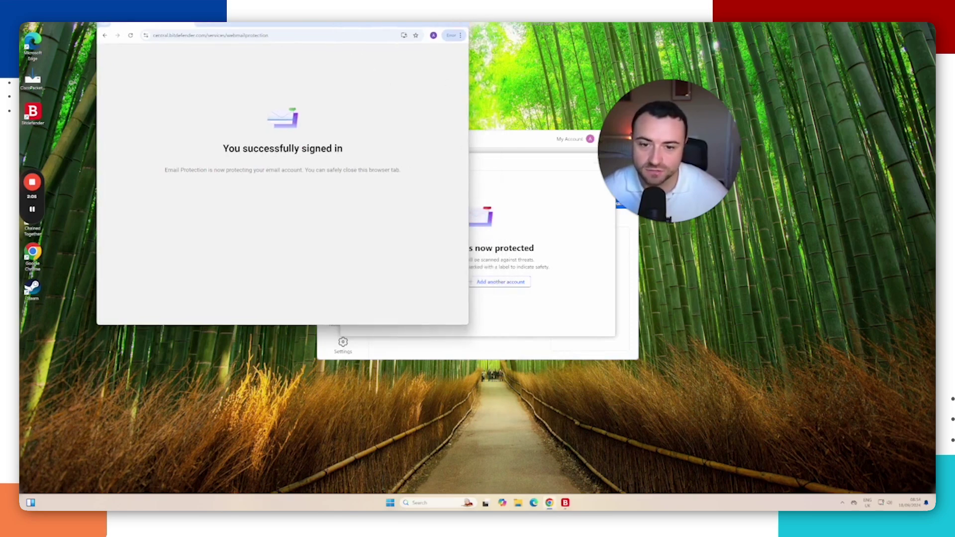
{"action": "key", "text": "ctrl+w"}
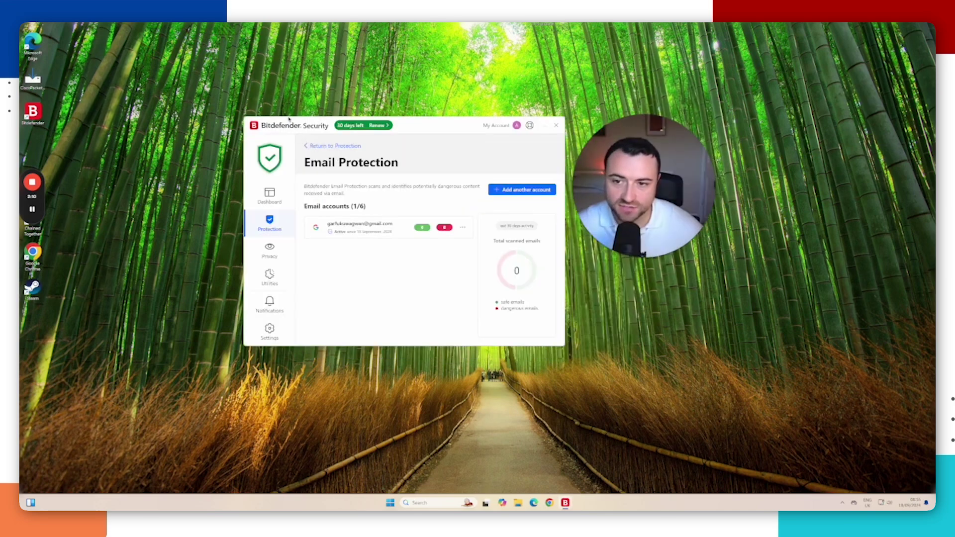
{"action": "left_click_drag", "start_coordinate": [289, 119], "coordinate": [278, 107]}
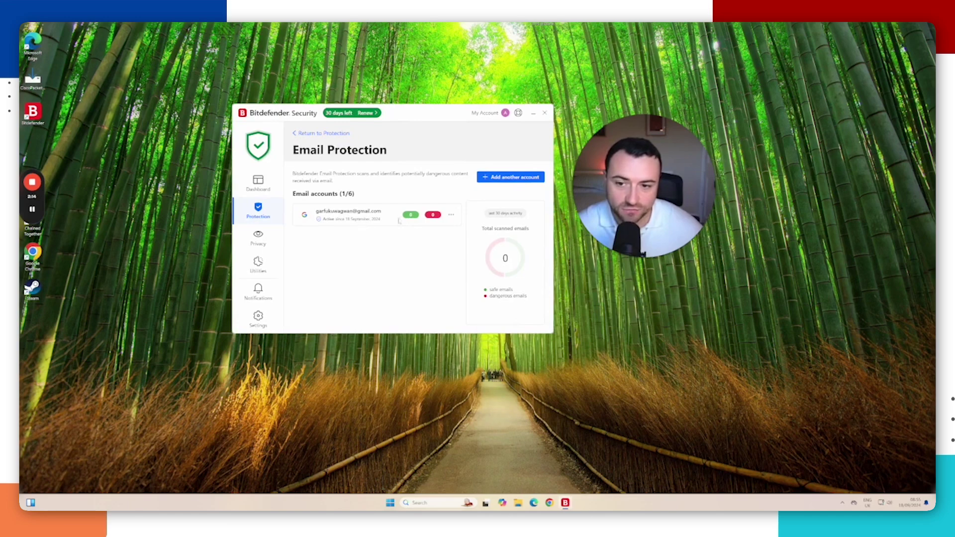
{"action": "left_click", "coordinate": [452, 215]}
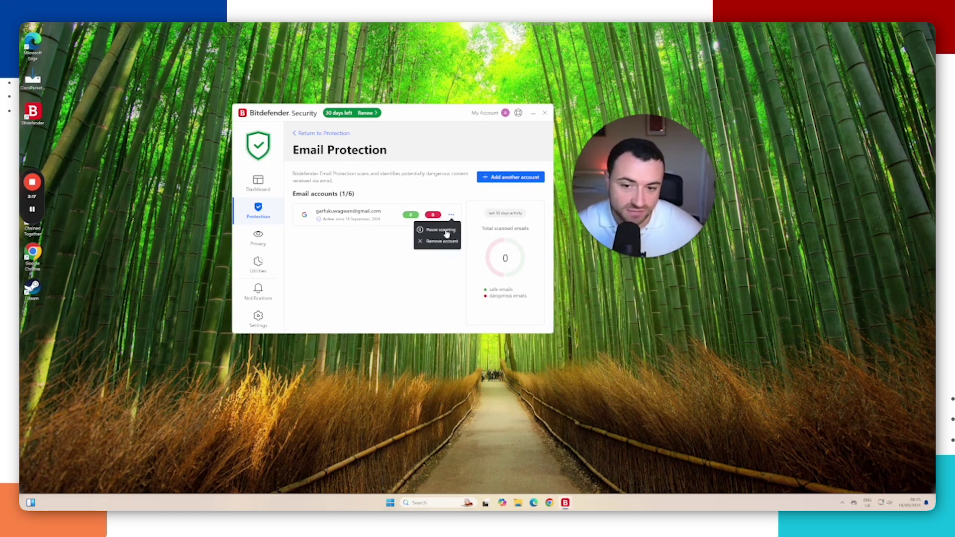
{"action": "left_click", "coordinate": [368, 250]}
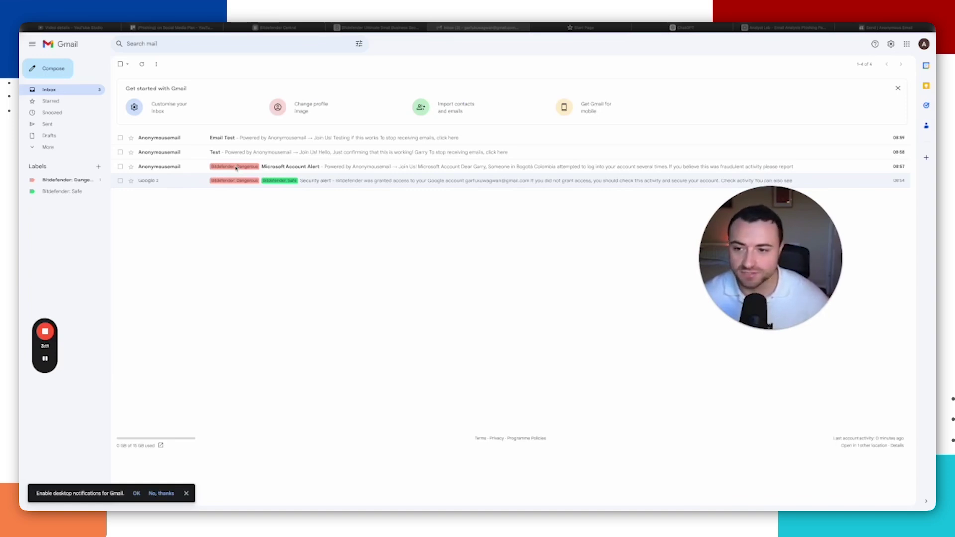
Step: Open the Microsoft Account Alert email tagged Bitdefender: Dangerous in the Gmail inbox
{"action": "left_click", "coordinate": [205, 207]}
{"action": "left_click", "coordinate": [176, 168]}
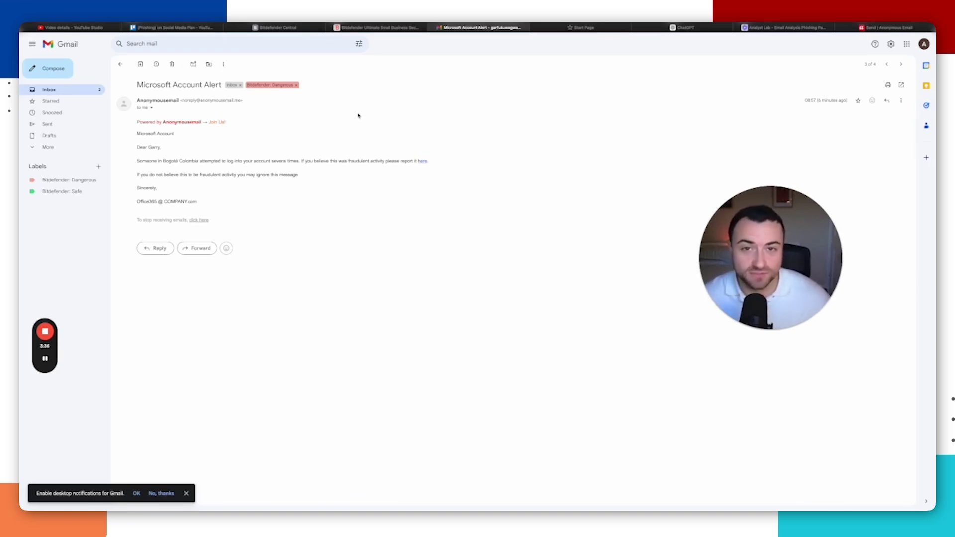
{"action": "mouse_move", "coordinate": [45, 359]}
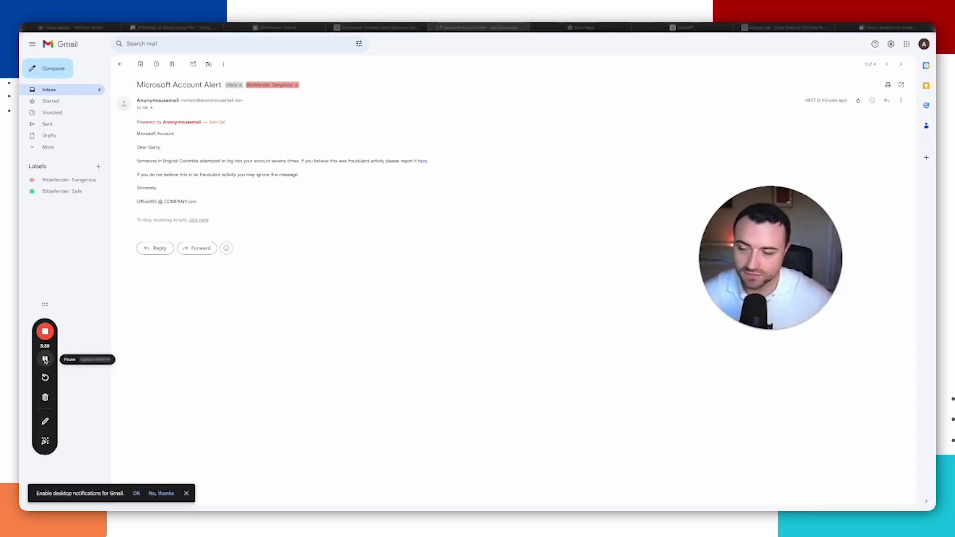